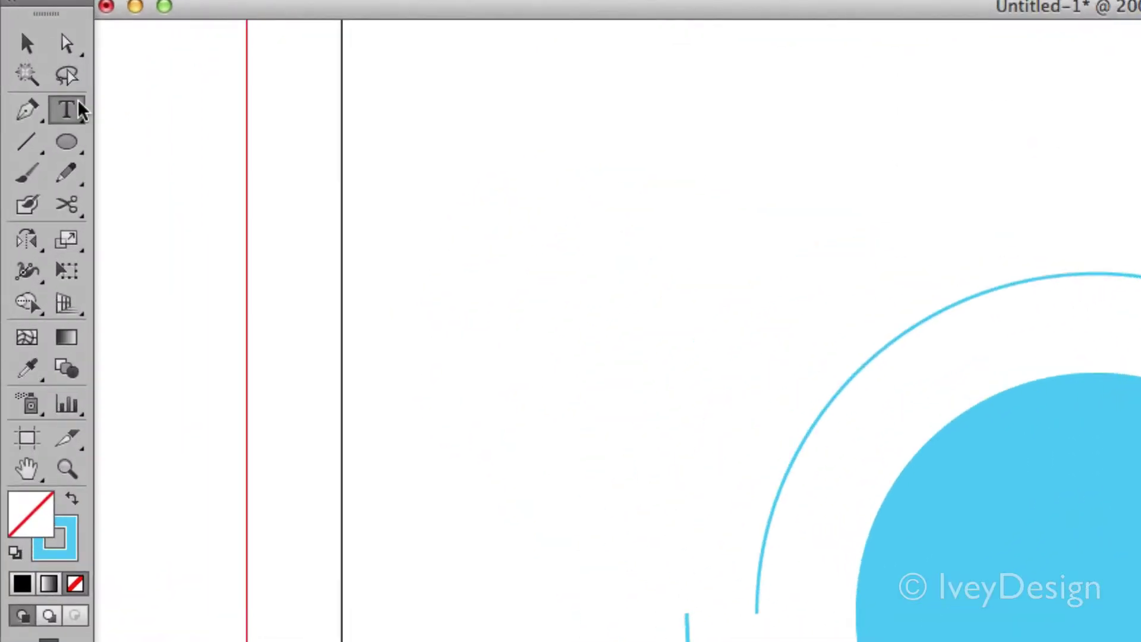
# Step: Pick the Type on a Path Tool from the type tools flyout
pyautogui.click(38, 108)
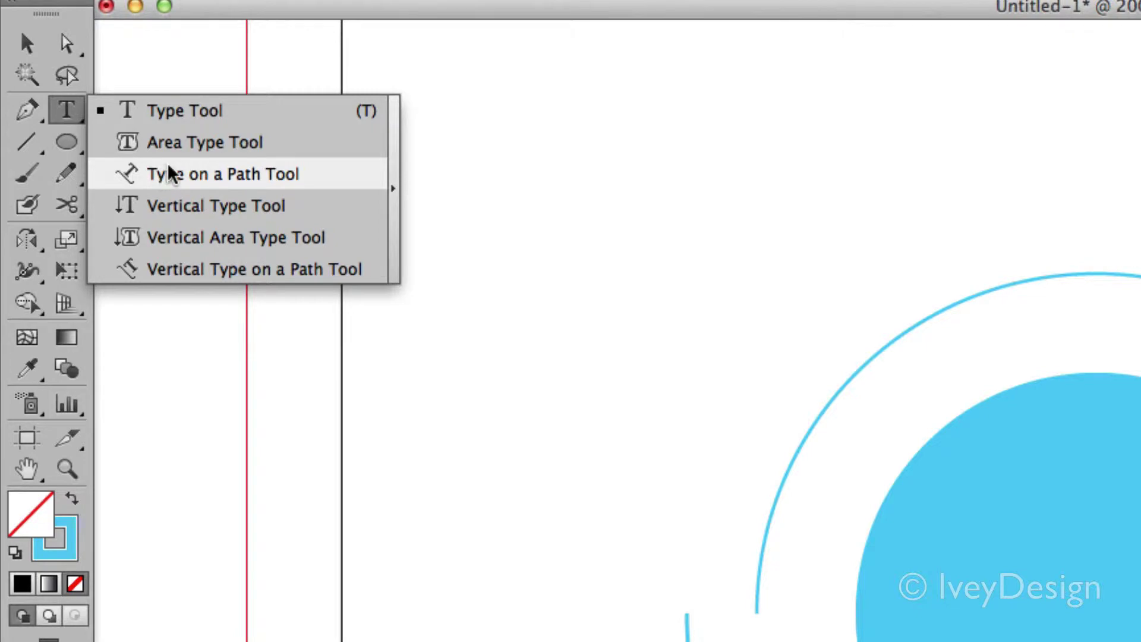
pyautogui.click(253, 114)
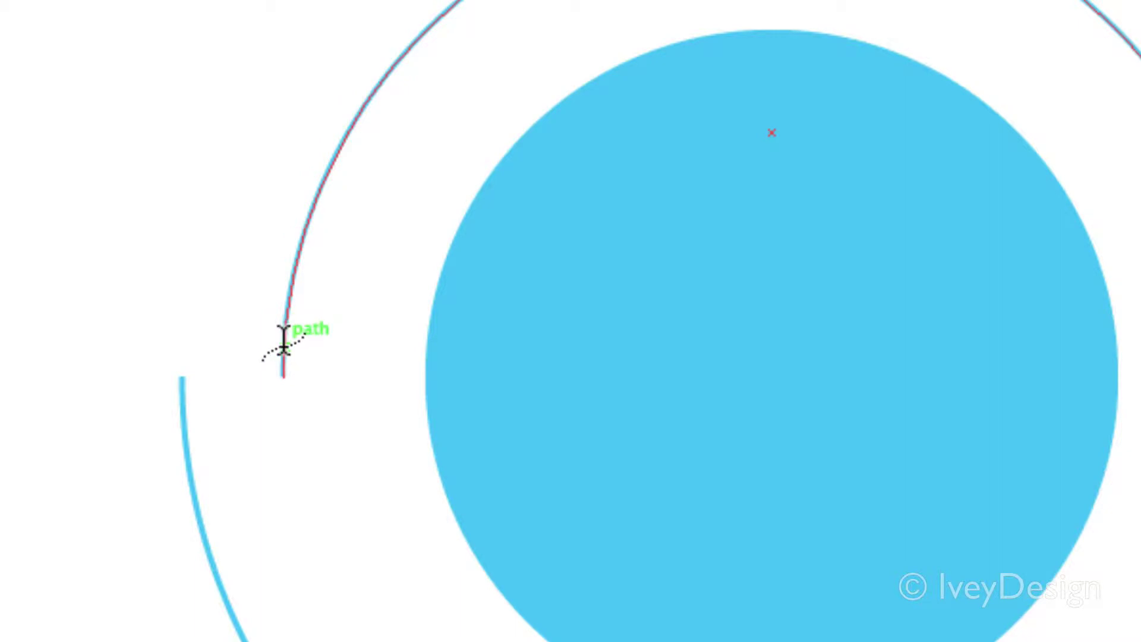
# Step: Type 'My Name is' plus the designer's name along the upper arc, sized to 41 pt
pyautogui.click(283, 347)
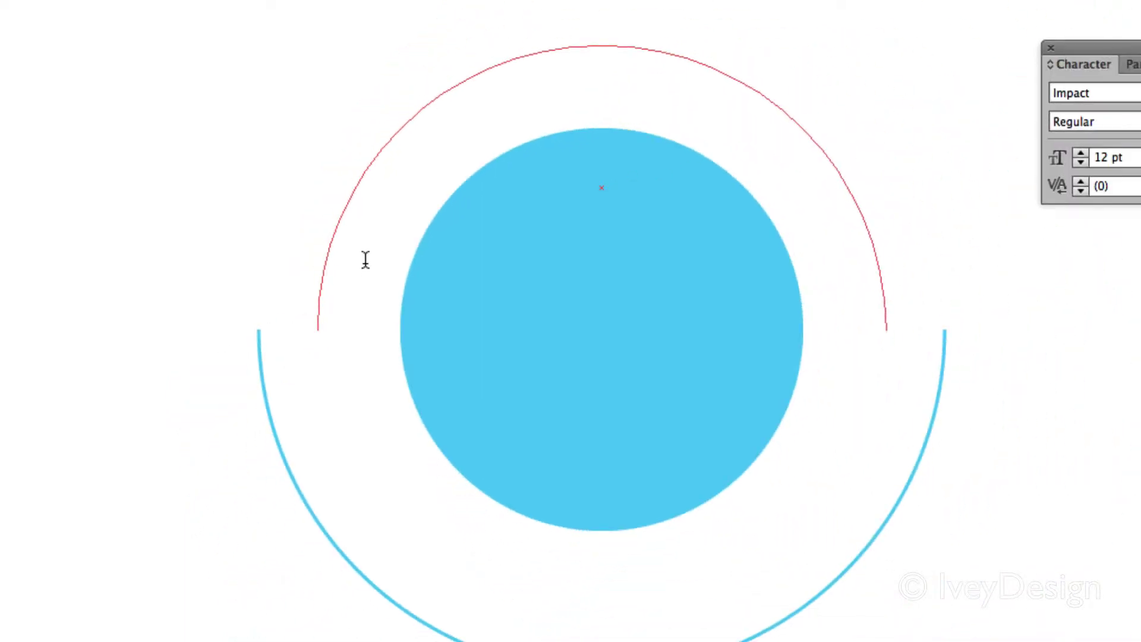
pyautogui.write('My Name is Ben')
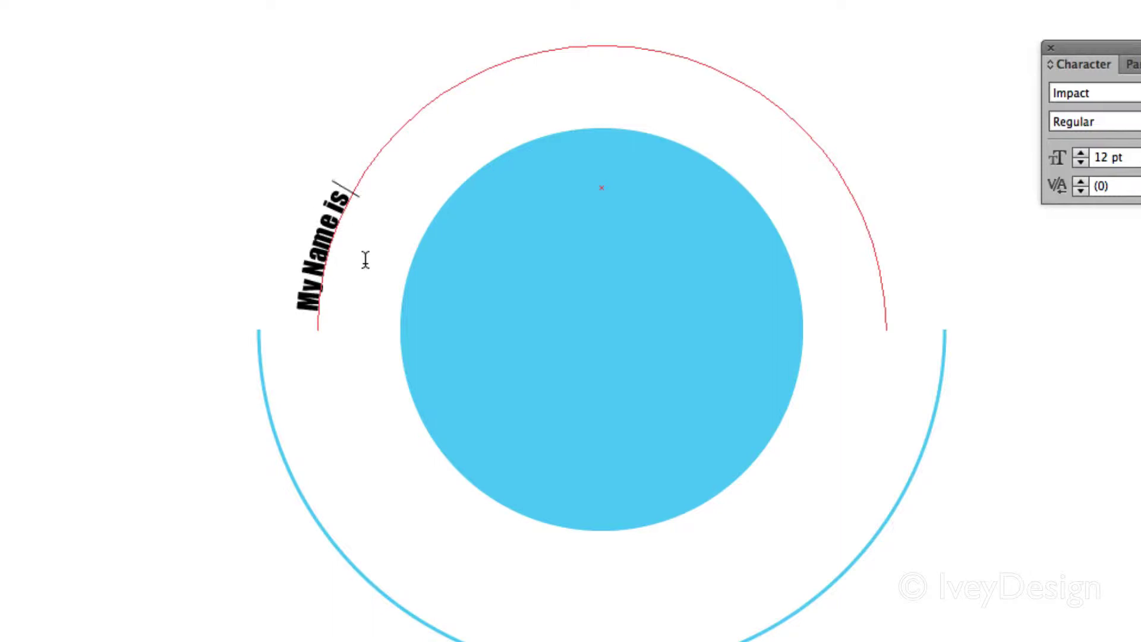
pyautogui.write(' Ivey')
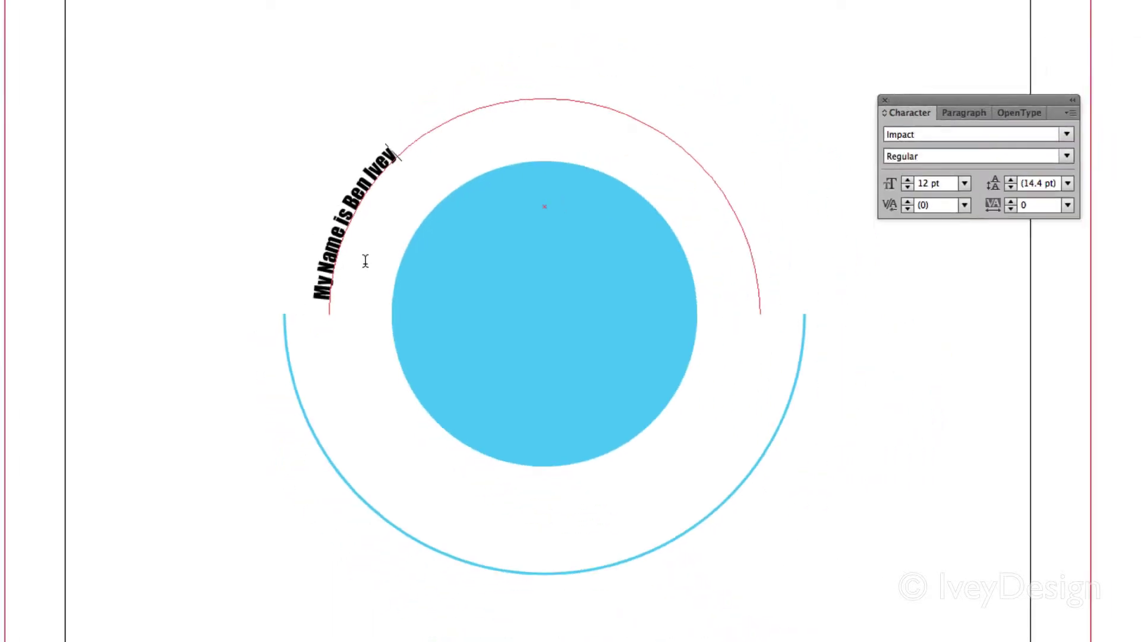
pyautogui.moveTo(321, 284); pyautogui.dragTo(416, 176)
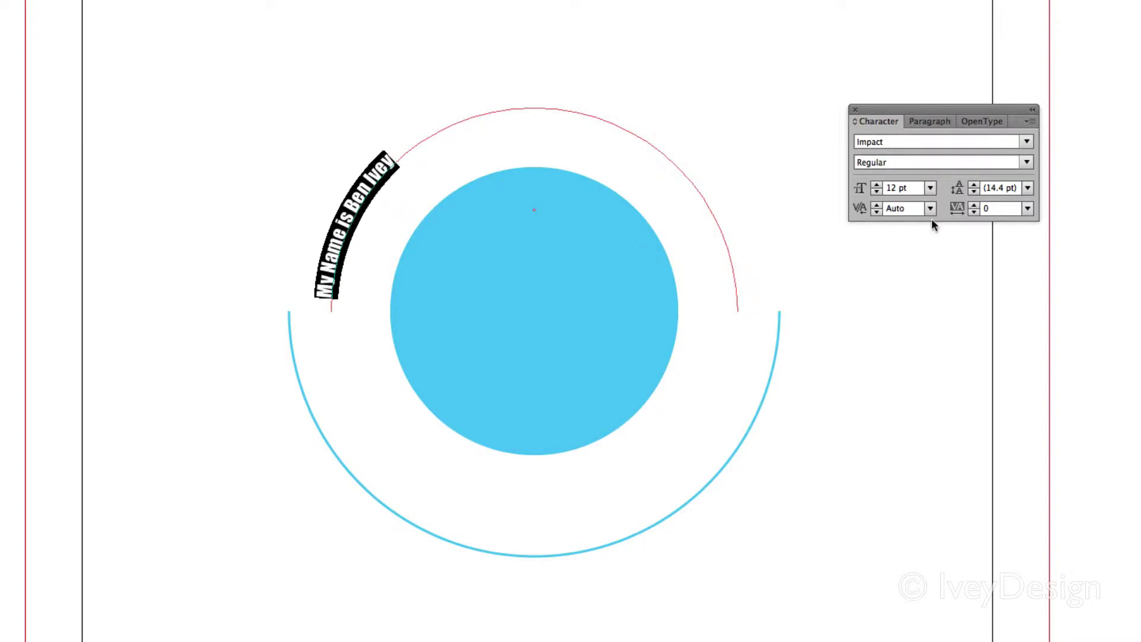
pyautogui.click(883, 121)
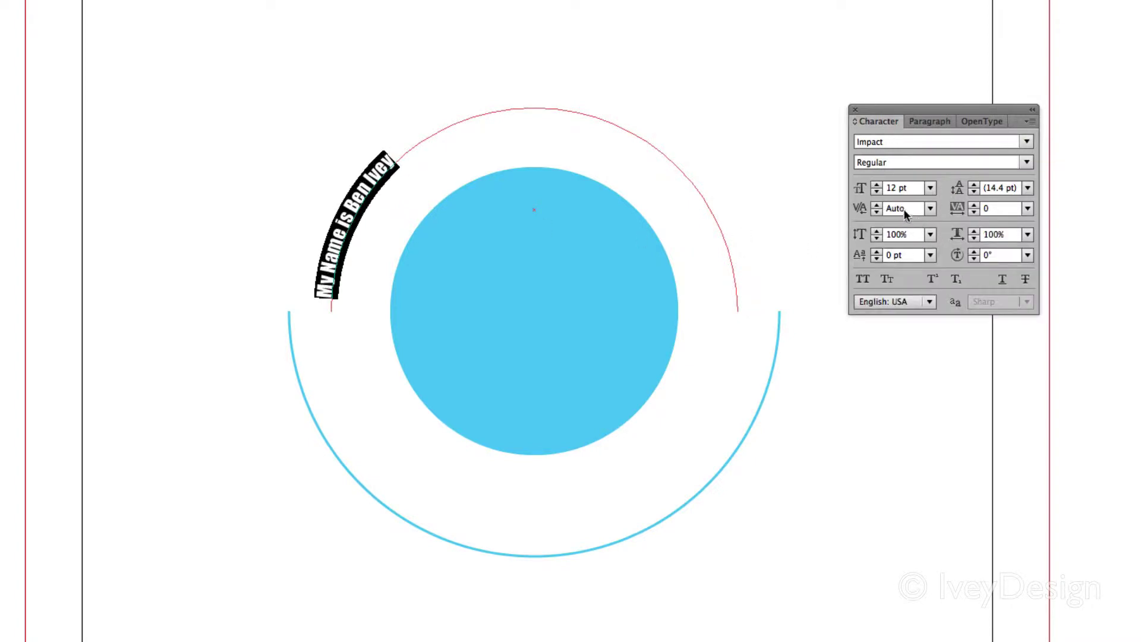
pyautogui.click(905, 188)
pyautogui.press('Up')
pyautogui.press('Up')
pyautogui.press('Up')
pyautogui.press('Up')
pyautogui.press('Up')
pyautogui.press('Up')
pyautogui.press('Up')
pyautogui.press('Up')
pyautogui.press('Up')
pyautogui.press('Up')
pyautogui.press('Up')
pyautogui.press('Up')
pyautogui.press('Up')
pyautogui.press('Up')
pyautogui.press('Up')
pyautogui.press('Up')
pyautogui.press('Up')
pyautogui.press('Up')
pyautogui.press('Up')
pyautogui.press('Up')
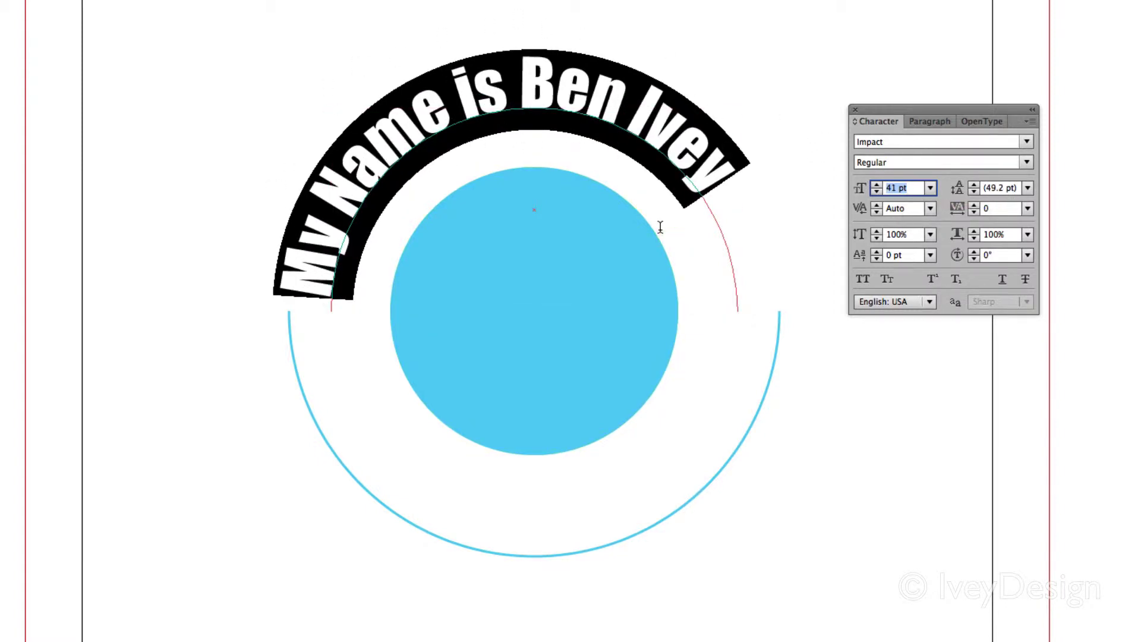
pyautogui.moveTo(927, 109); pyautogui.dragTo(942, 111)
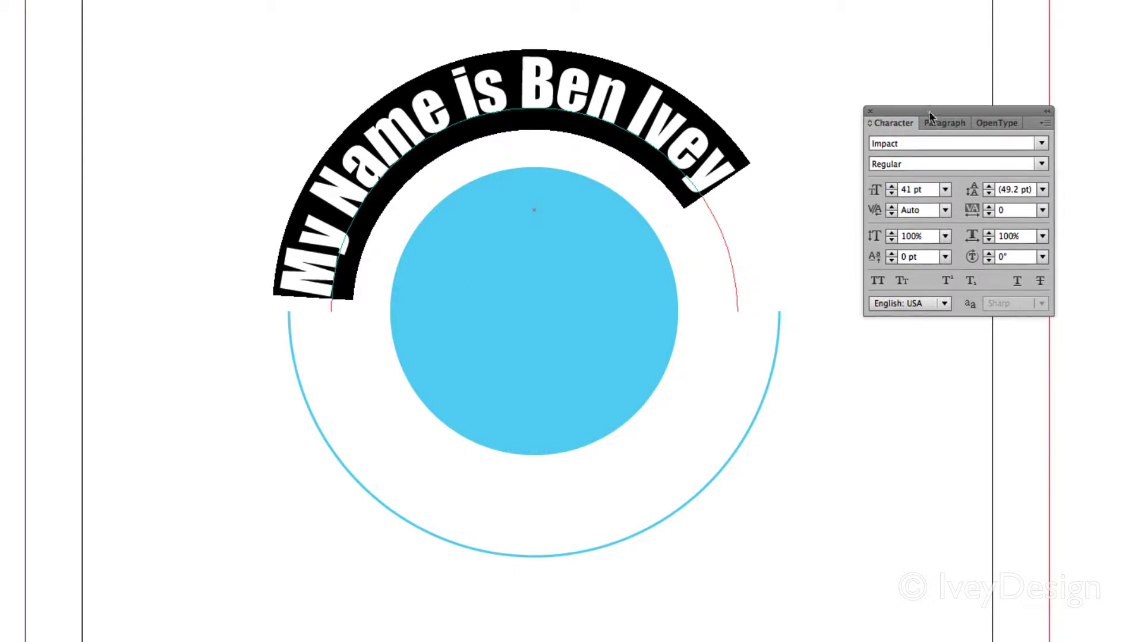
pyautogui.press('super+shift+a')
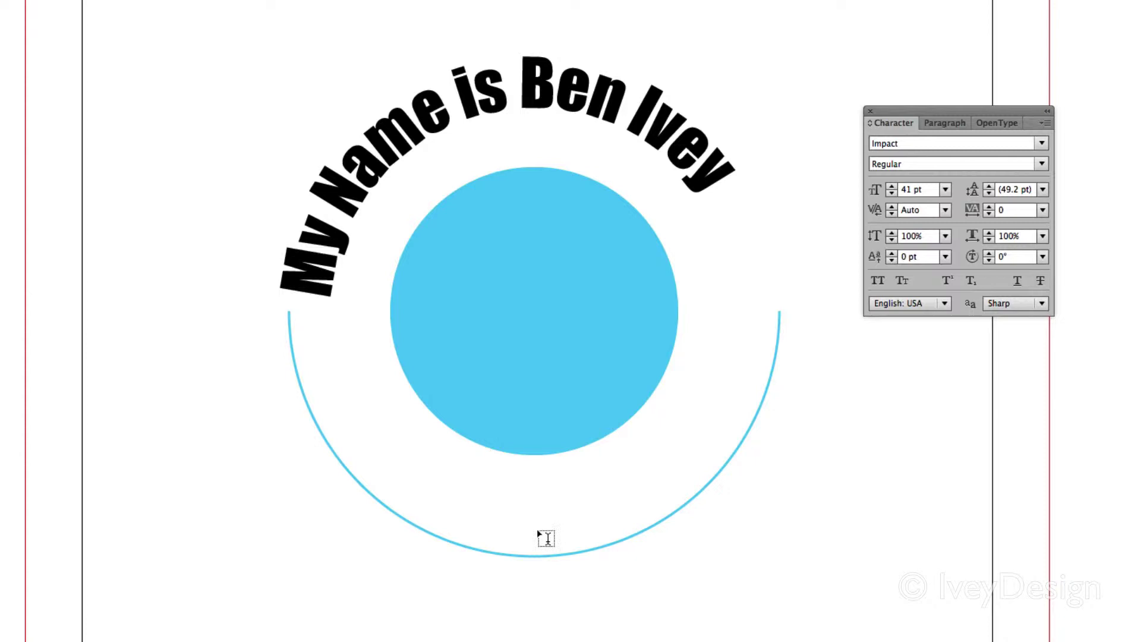
# Step: Type 'I love Graphic' along the lower arc, correcting the mistyped 'like'
pyautogui.click(534, 554)
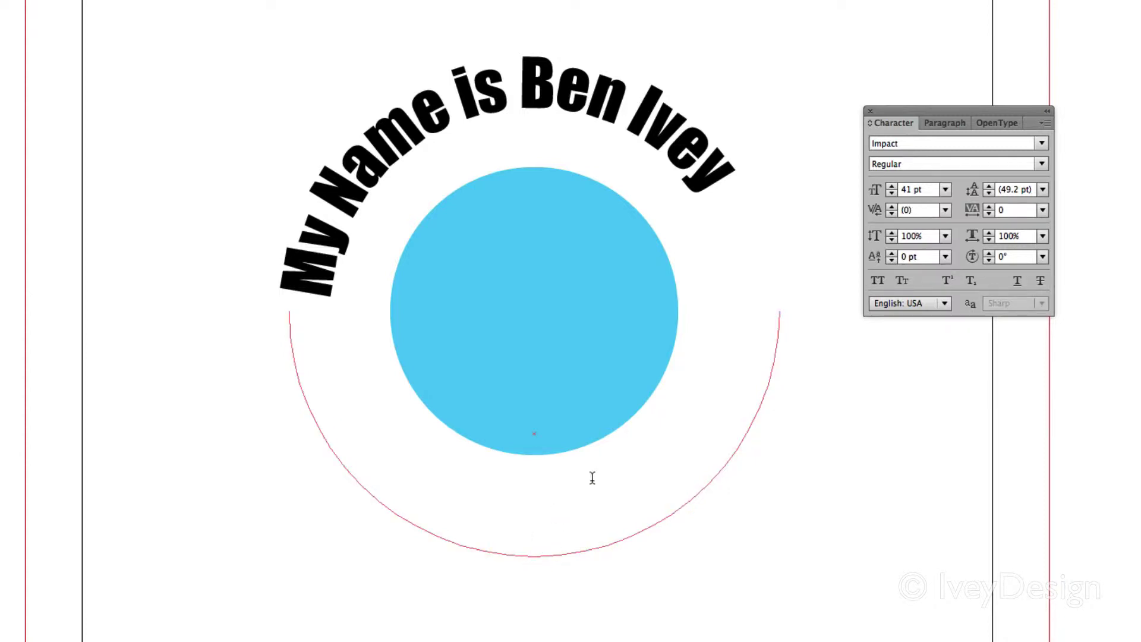
pyautogui.write('I like')
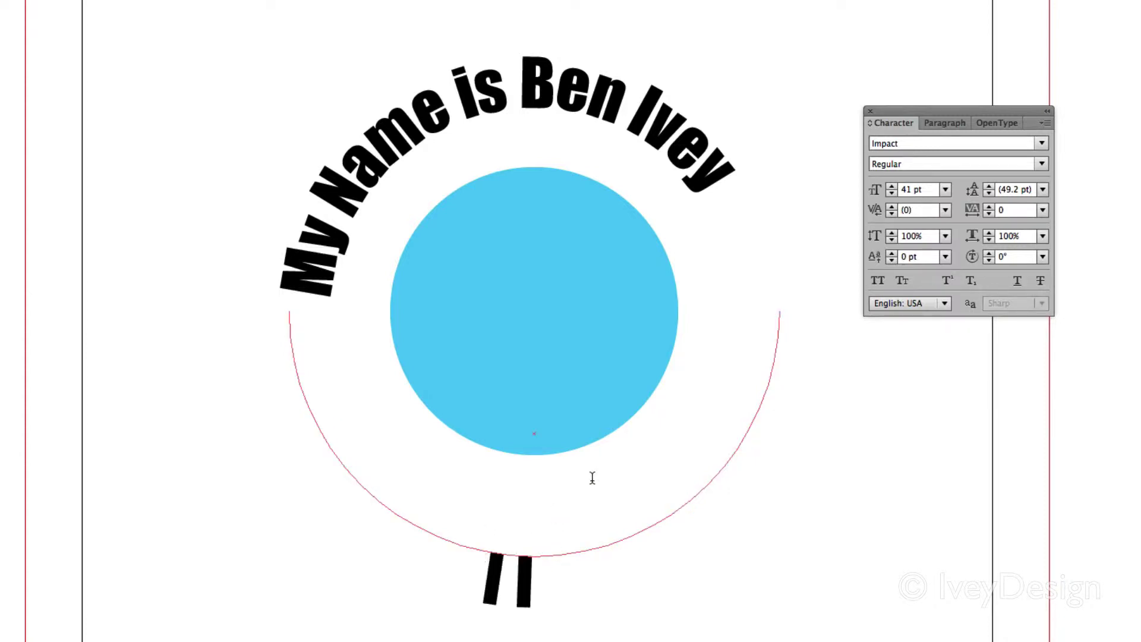
pyautogui.press('BackSpace')
pyautogui.press('BackSpace')
pyautogui.press('BackSpace')
pyautogui.write('ove Graphic')
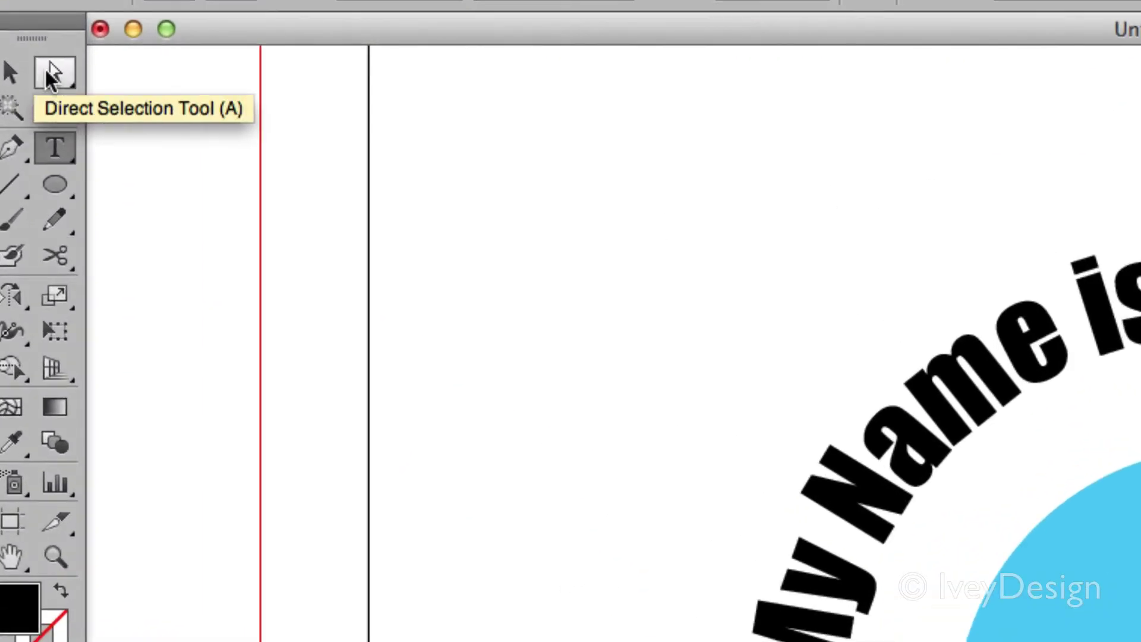
# Step: Drag the path-text brackets to move 'I love Graphic Design' to the arc's right end
pyautogui.click(38, 72)
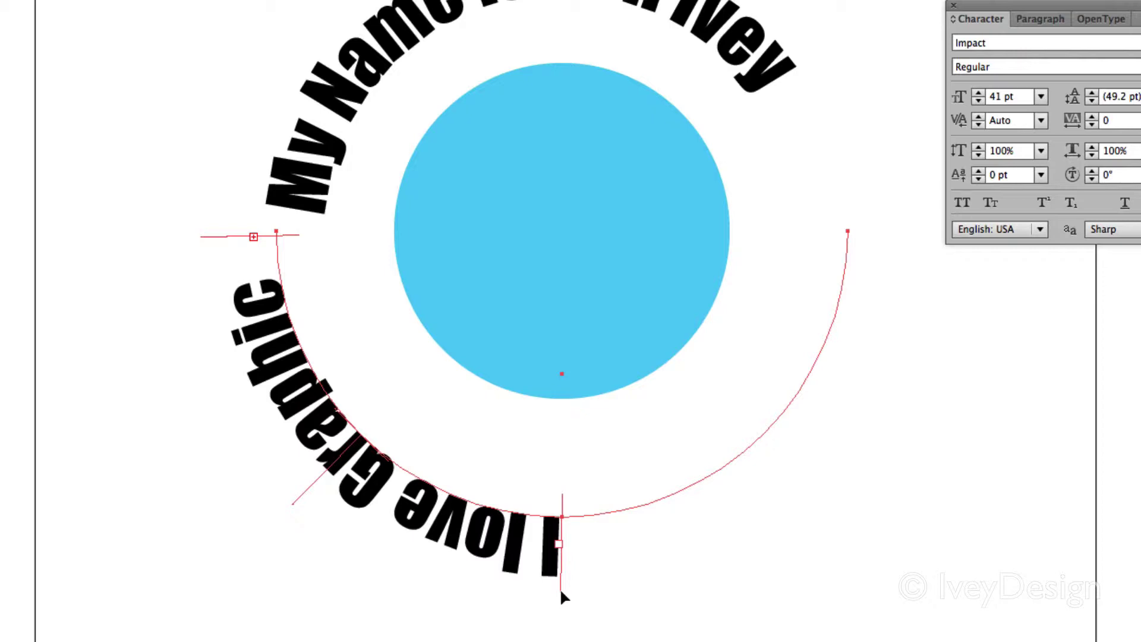
pyautogui.moveTo(561, 592); pyautogui.dragTo(952, 229)
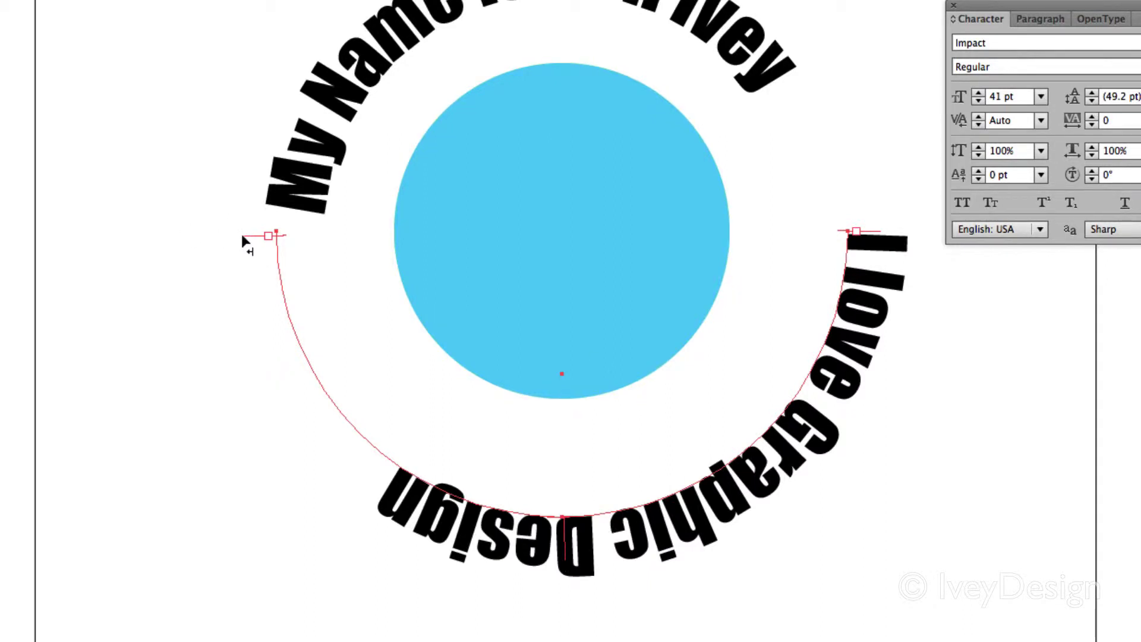
pyautogui.moveTo(243, 236); pyautogui.dragTo(252, 294)
pyautogui.moveTo(308, 422); pyautogui.dragTo(221, 232)
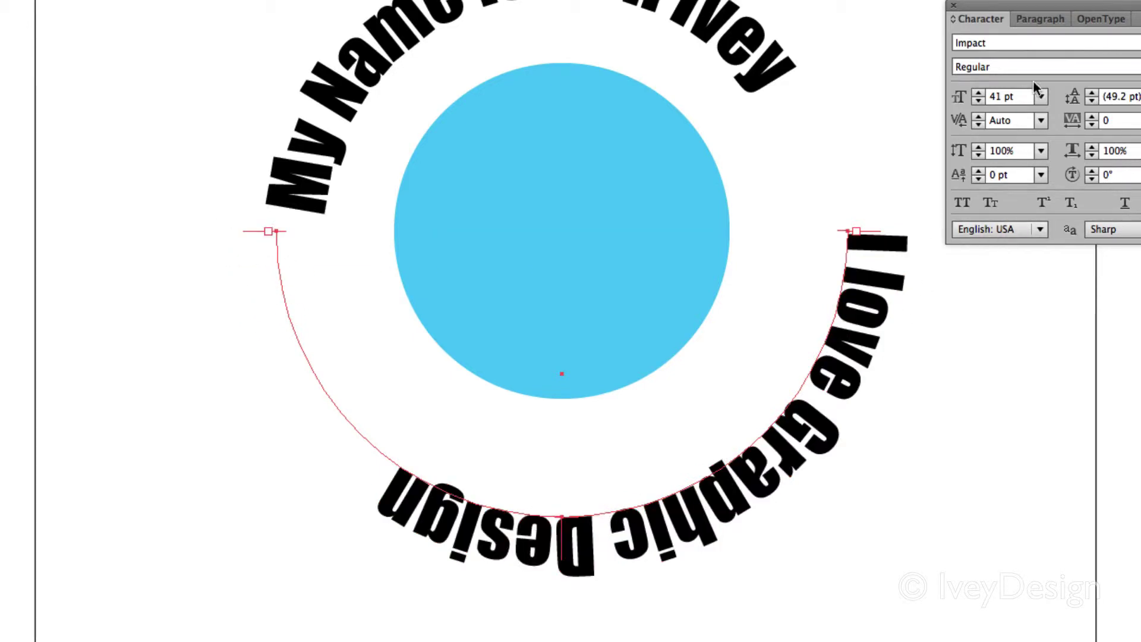
# Step: Center the bottom path text and flip it inside the arc so it reads upright
pyautogui.click(1041, 19)
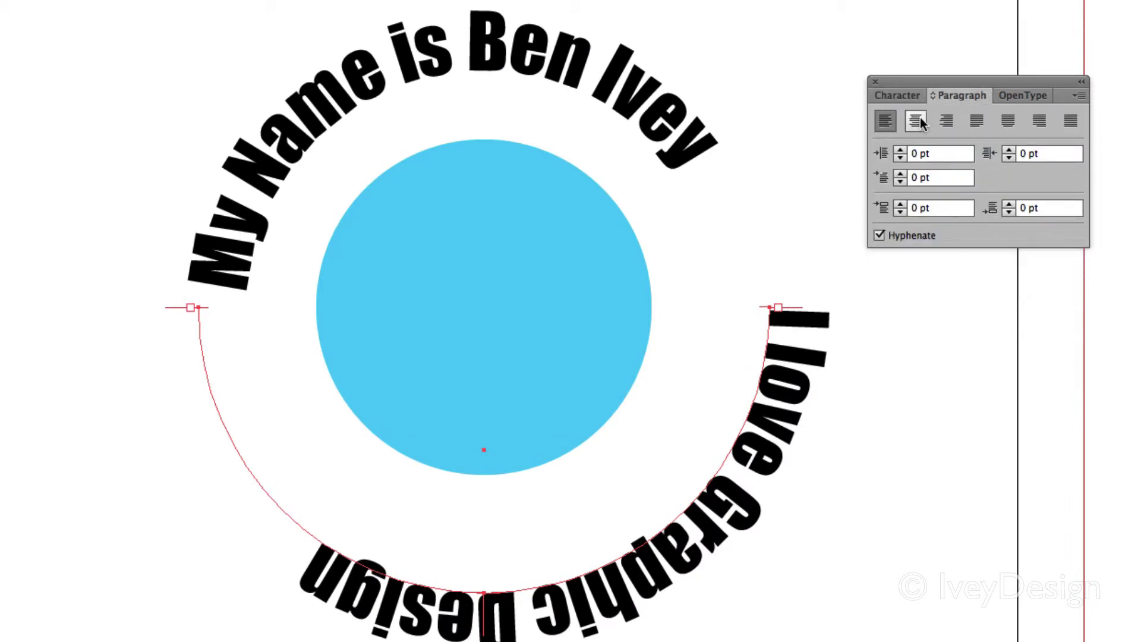
pyautogui.click(921, 122)
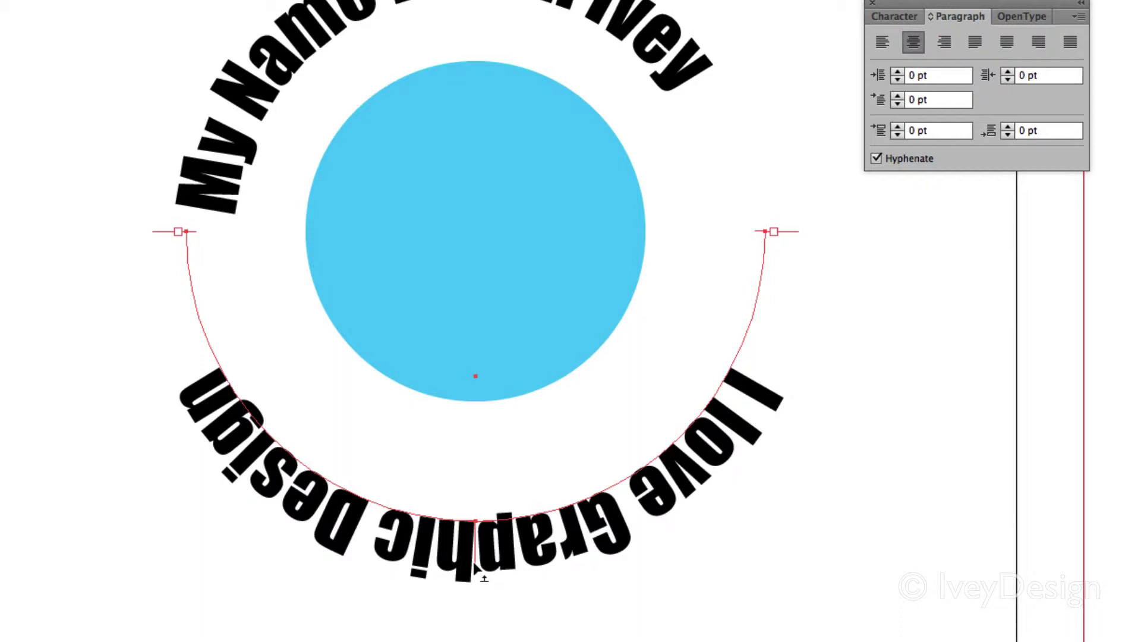
pyautogui.moveTo(474, 568); pyautogui.dragTo(491, 488)
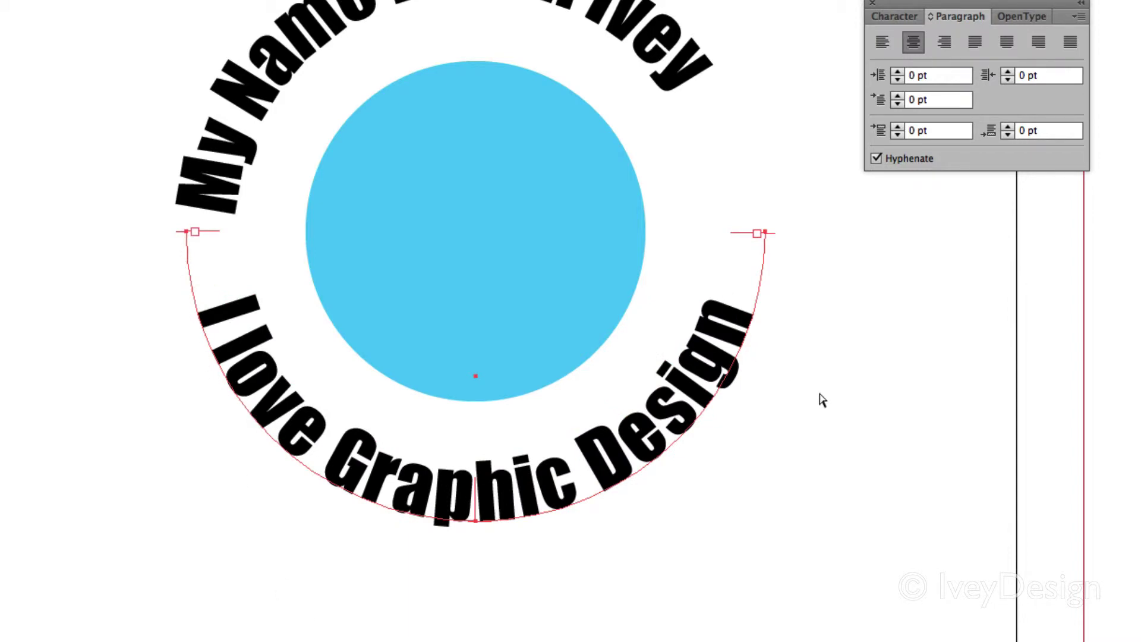
pyautogui.click(814, 364)
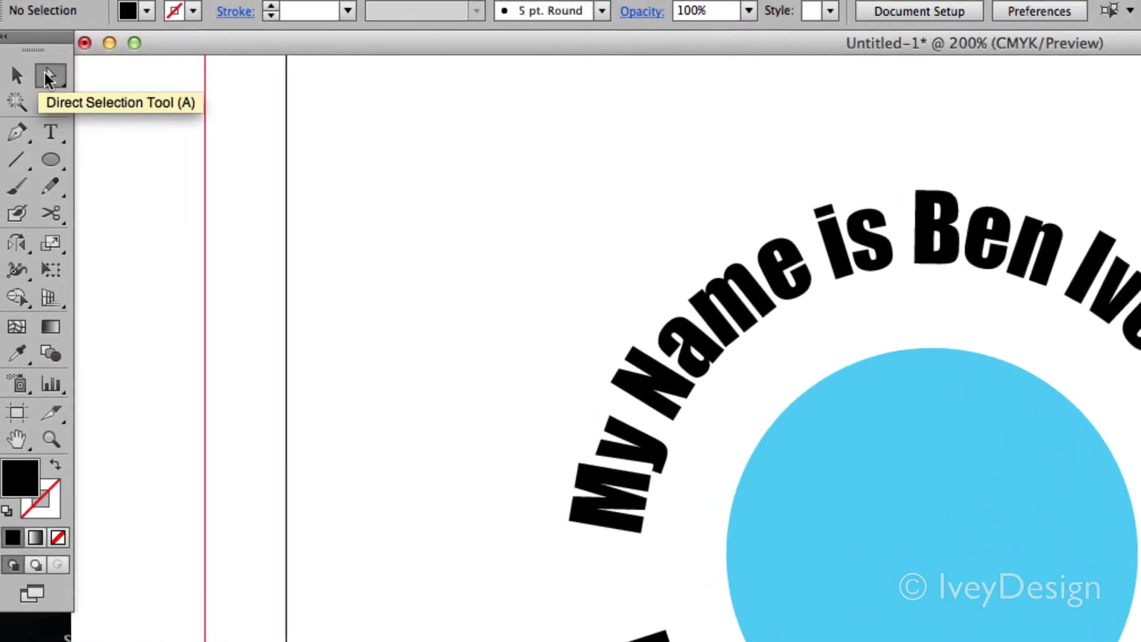
# Step: Switch to the Type tool, ready to turn the blue circle into area type
pyautogui.click(48, 77)
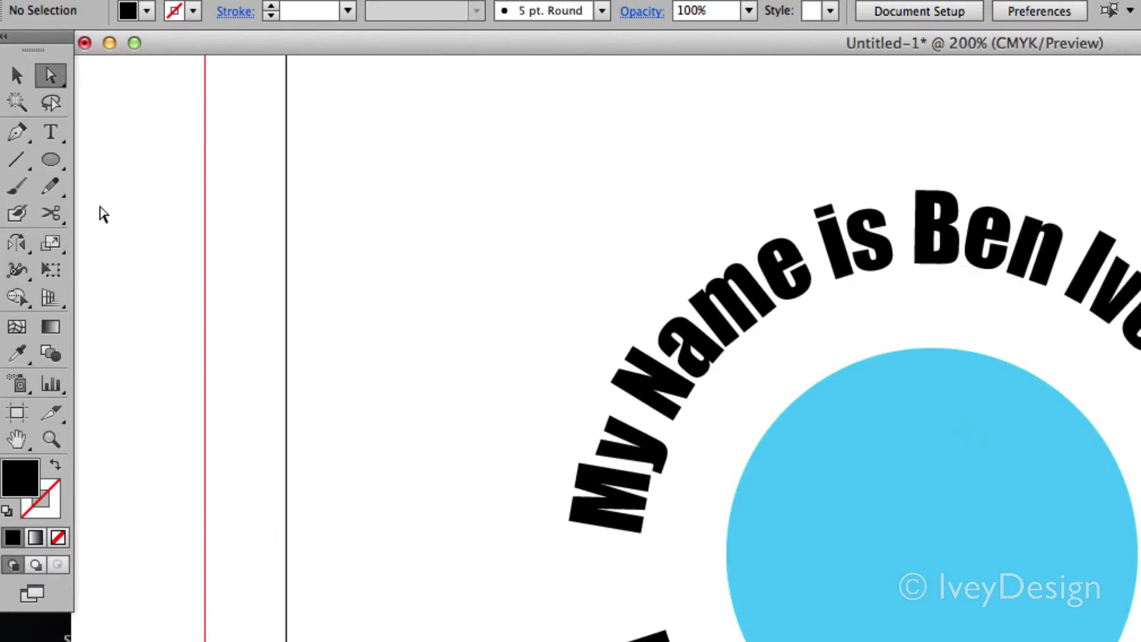
pyautogui.press('t')
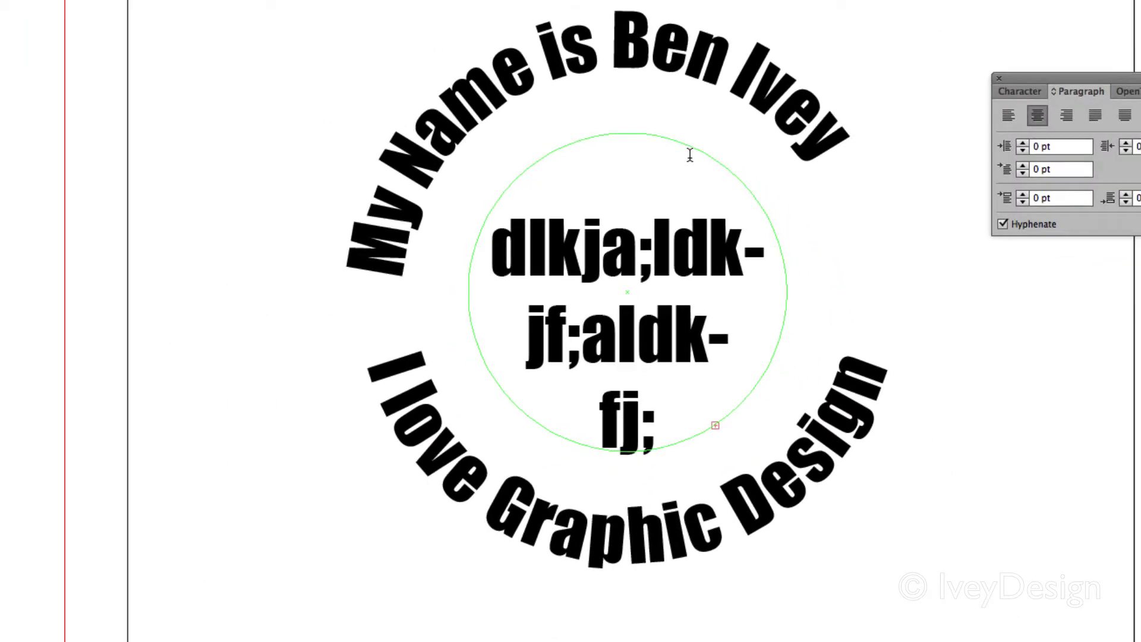
# Step: Select all the circle's text and type several more lines of filler to fill it
pyautogui.click(626, 346)
pyautogui.hotkey('ctrl', 'a')
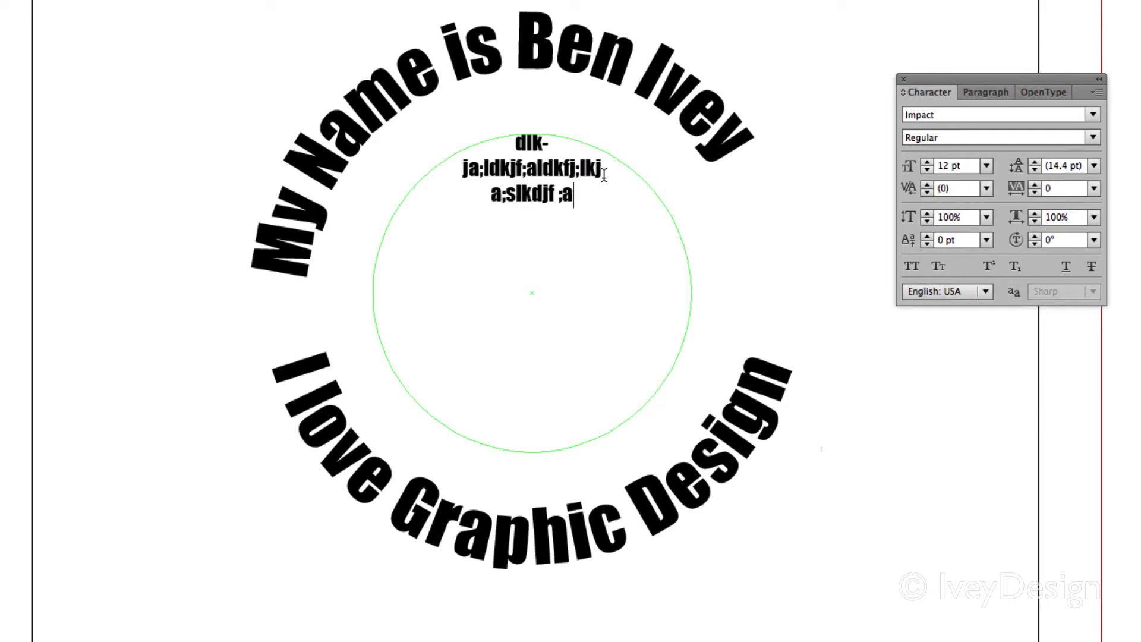
pyautogui.write(' ;alsdfk ;alsdfka; sdlfkj as;')
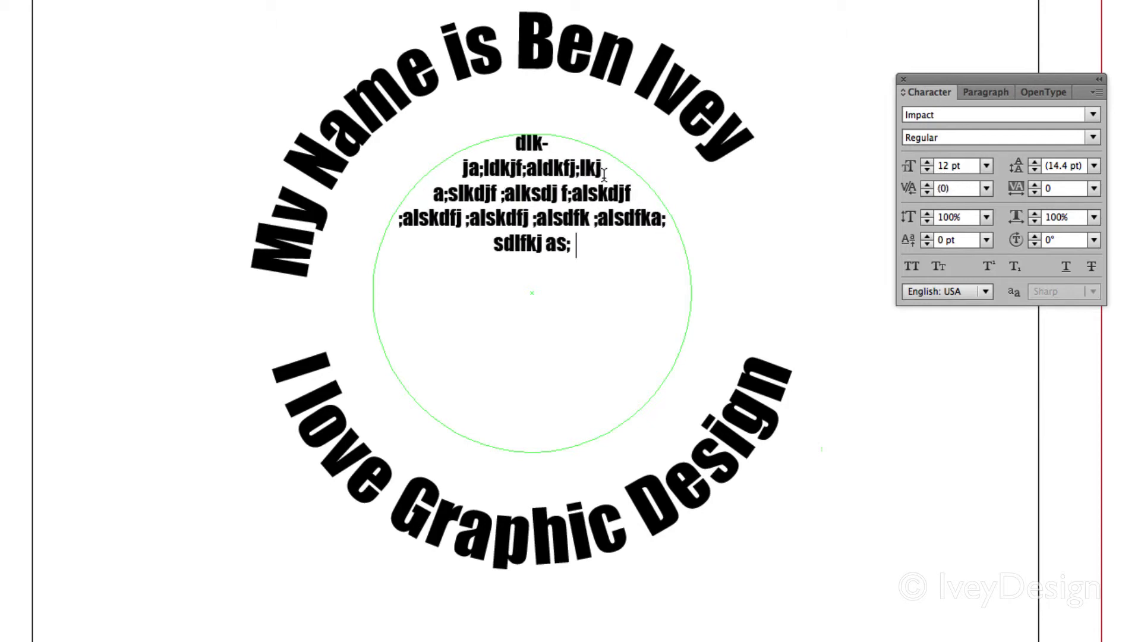
pyautogui.write('dfkl a;sdlf kajsdf ;laksjd f;alsd k fj;alsdk fj;alsdkfja ;sldkfj')
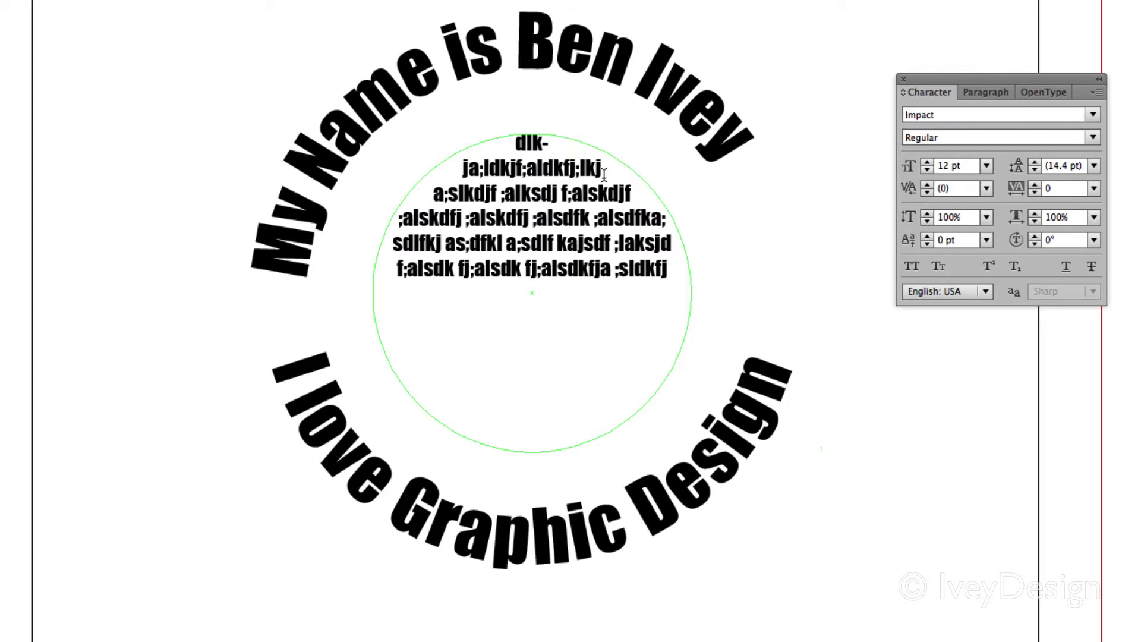
pyautogui.write(' a;ldskfj a;sldfjk a;sldfkjas dpoxcvbiu xcvpboi uxcvb; lkjretlakj t;laksdj ga;lskjgdf obx')
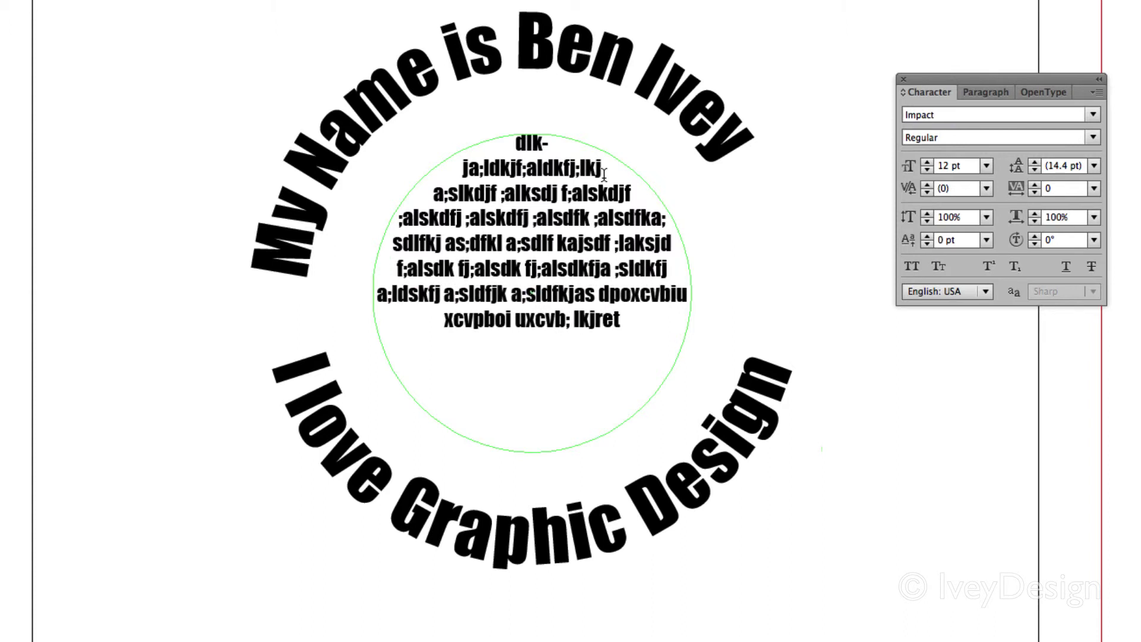
pyautogui.write('iuc vb;xlvcbj ;lkxvjb')
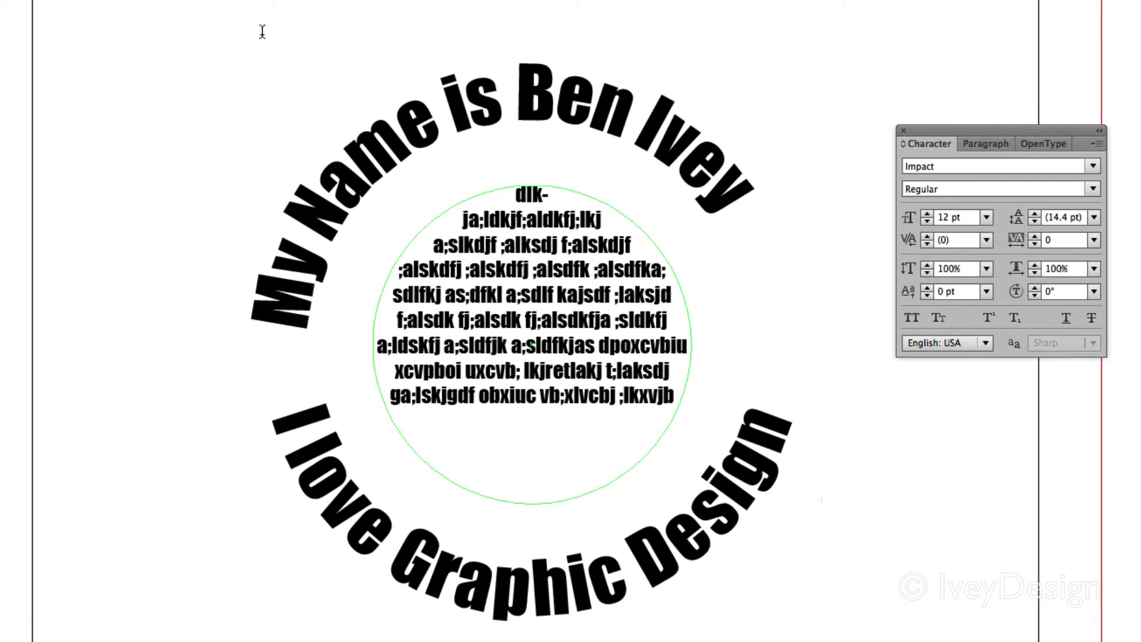
pyautogui.write('a')
pyautogui.press('Return')
pyautogui.write('sd;flk ajs;dlfk jasd;lfjk ')
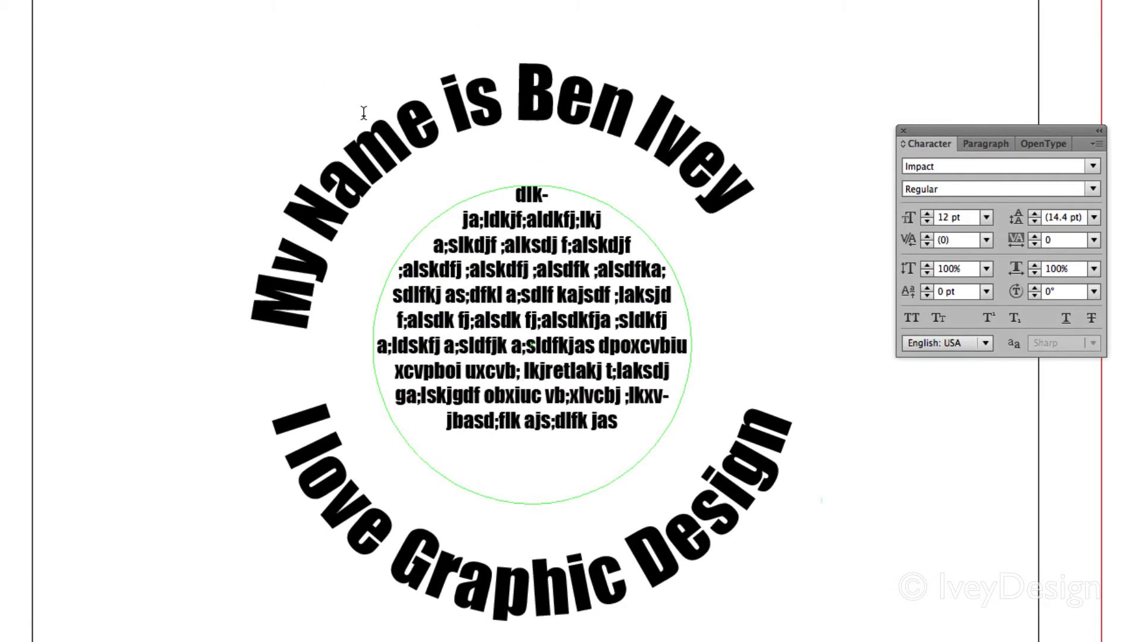
pyautogui.write(';alksdj f;alk')
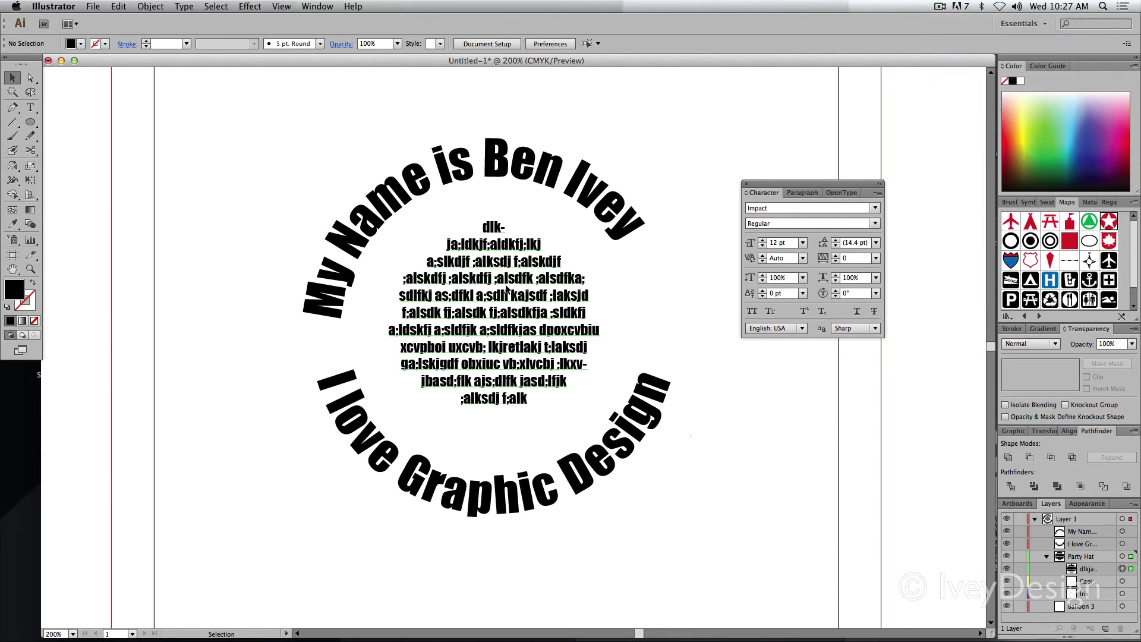
# Step: In Area Type Options for the circle text, preview Inset Spacing raised to 0.125 in
pyautogui.click(521, 324)
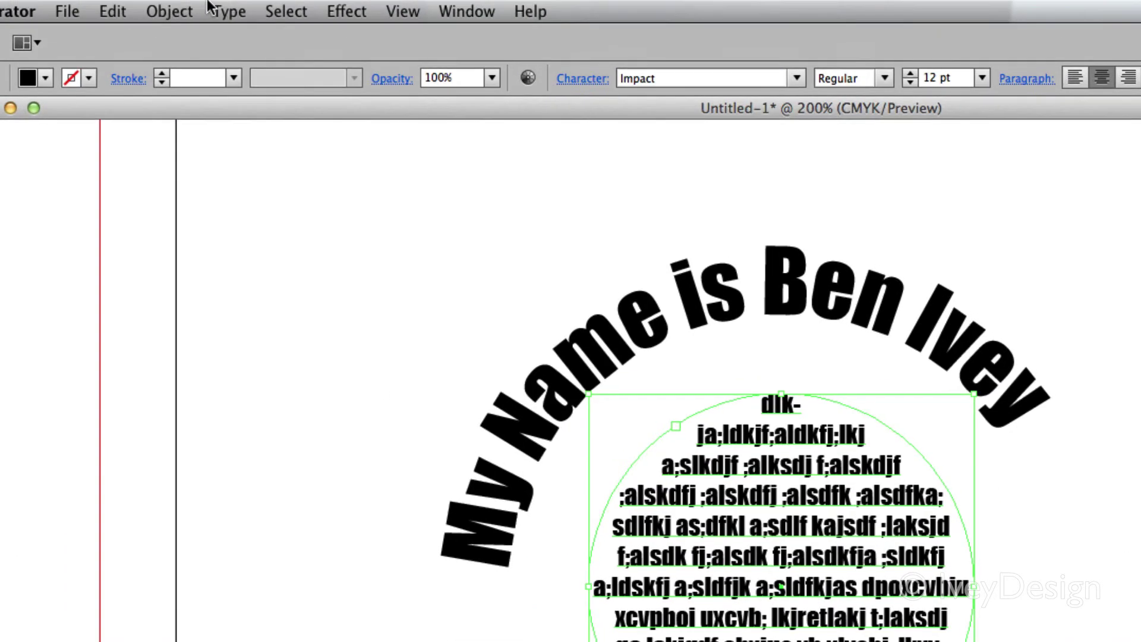
pyautogui.click(184, 7)
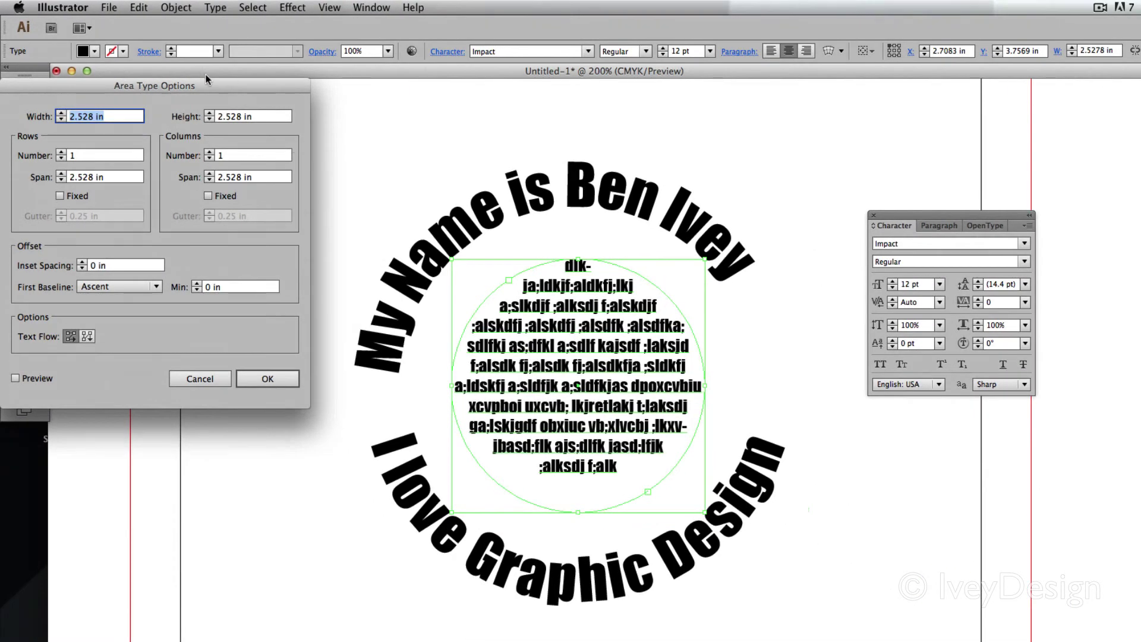
pyautogui.moveTo(157, 130); pyautogui.dragTo(440, 301)
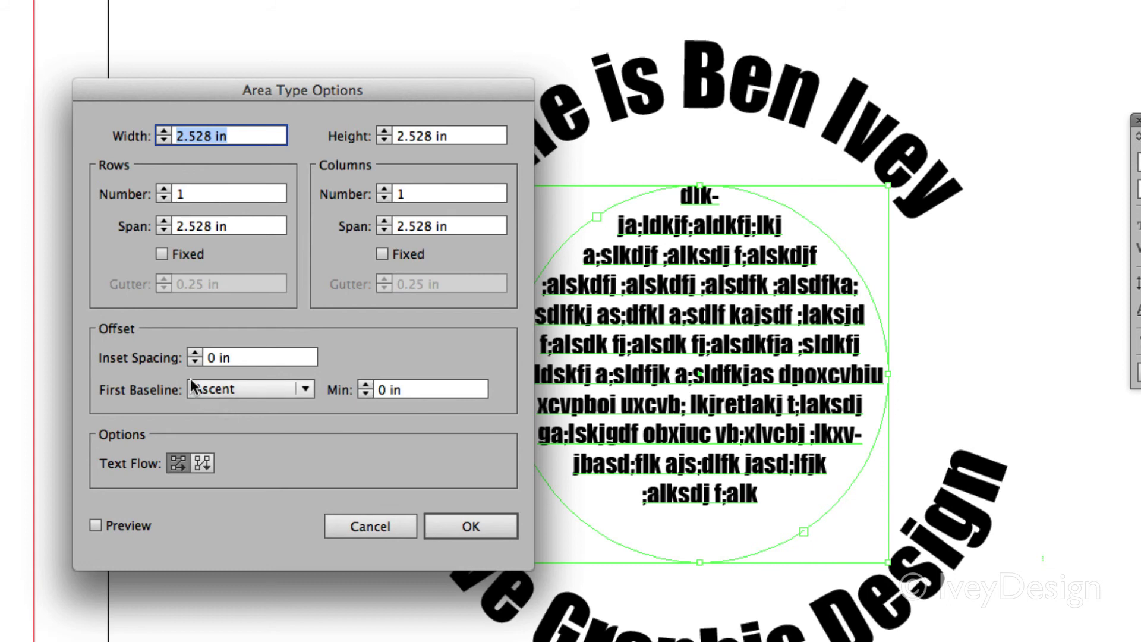
pyautogui.click(93, 525)
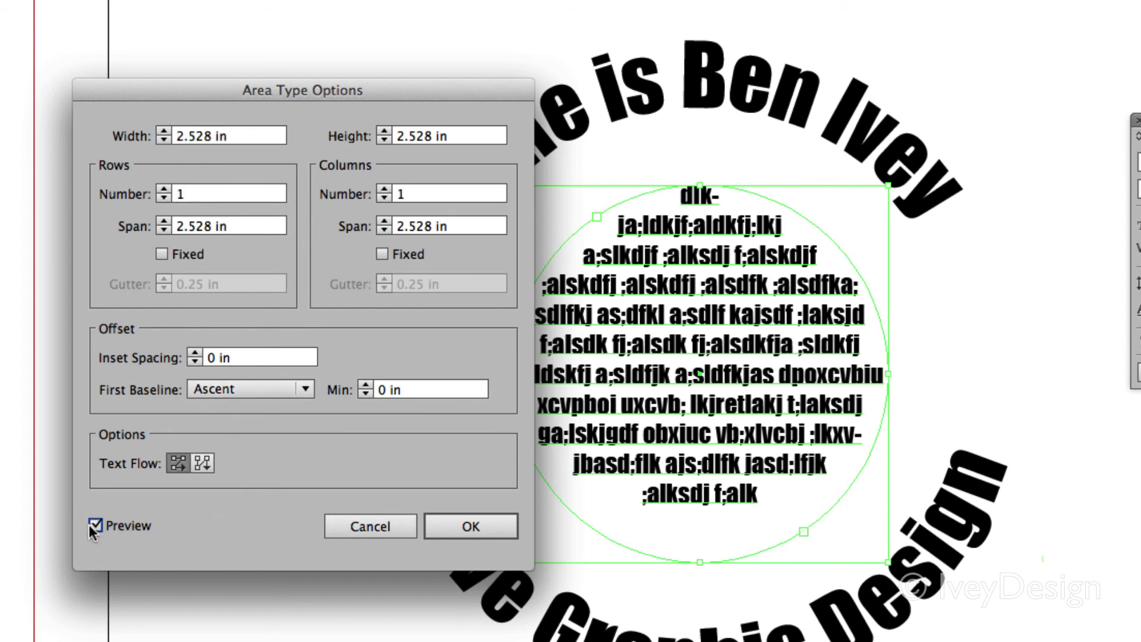
pyautogui.click(195, 352)
pyautogui.click(195, 352)
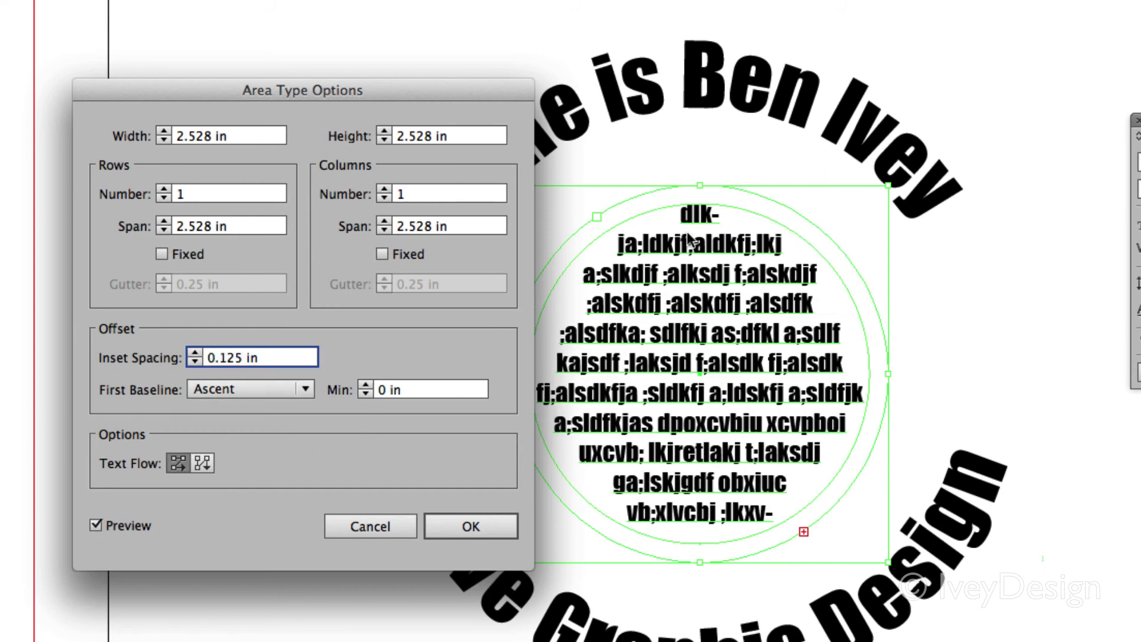